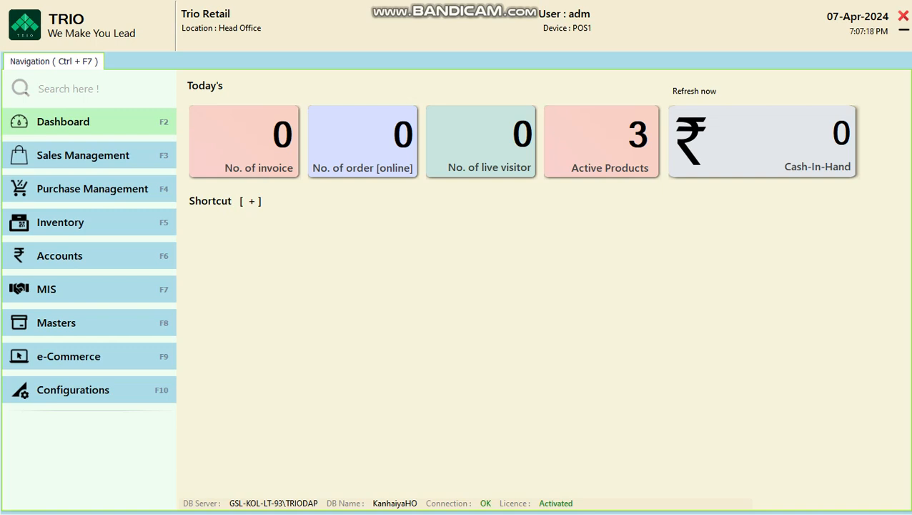
Step: Open the Purchase Management section with F4
key(F4)
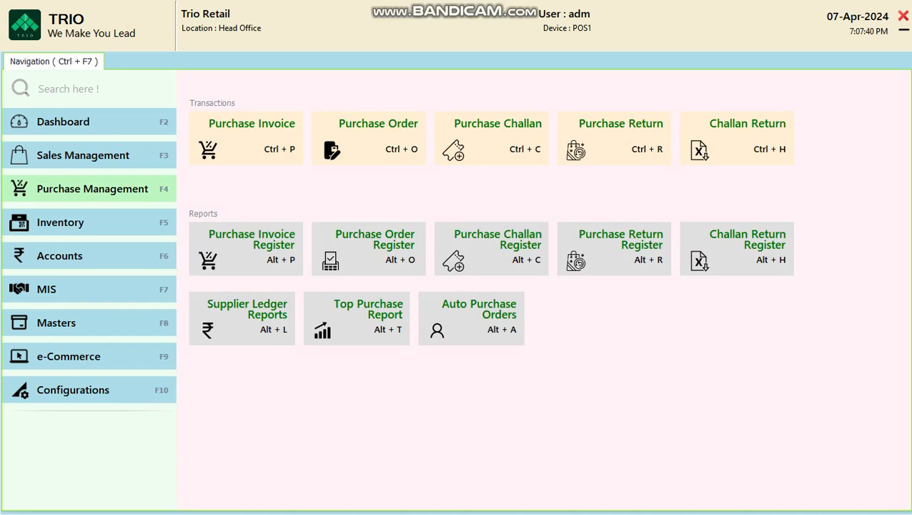
Step: Start a new Purchase Invoice with Ctrl+P
key(ctrl+p)
key(ctrl+p)
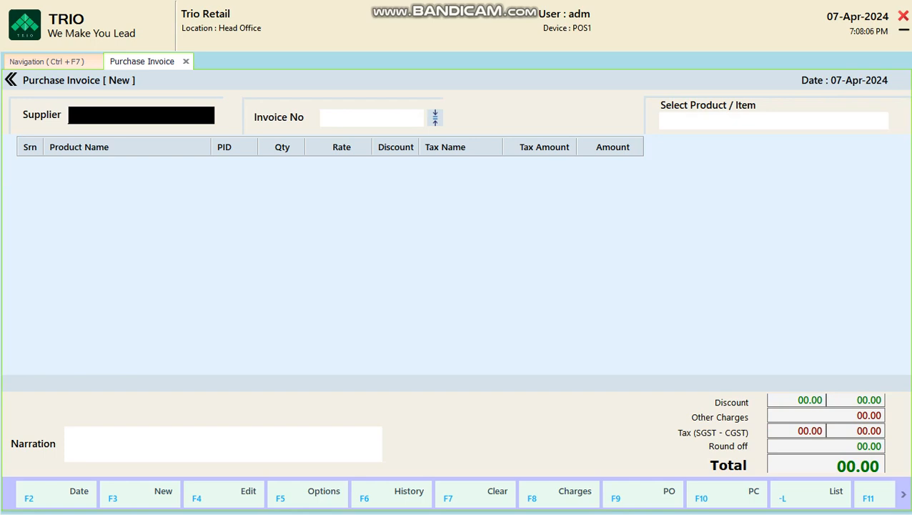
Step: Pick MASTER CANTEEN0001 as supplier, then start a new supplier account in Account Master
key(Return)
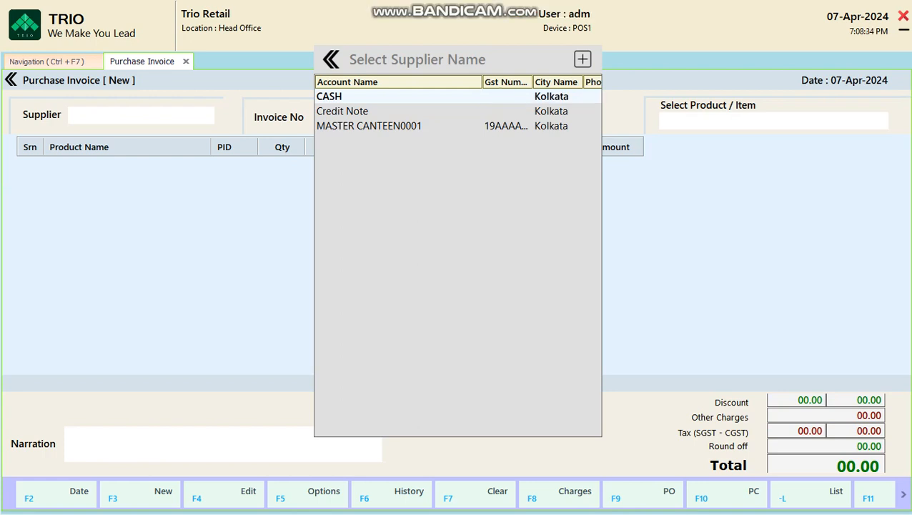
key(Down)
key(Down)
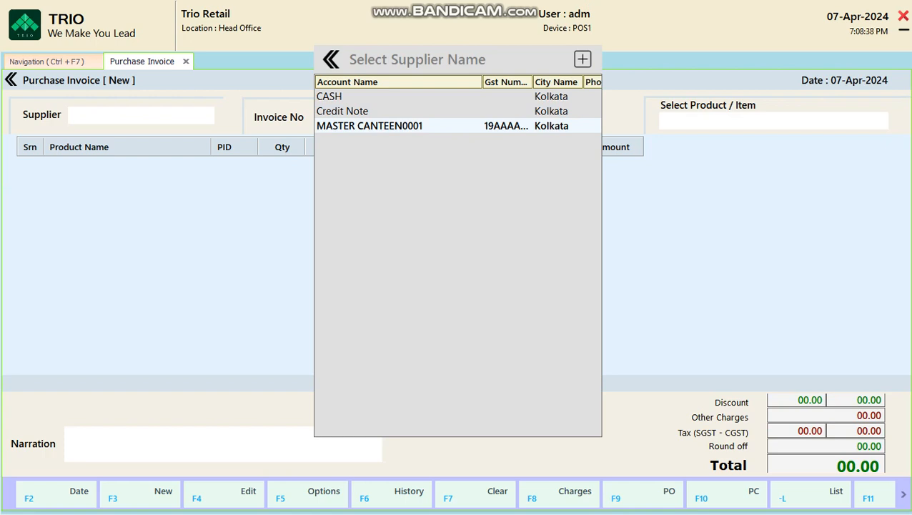
key(Return)
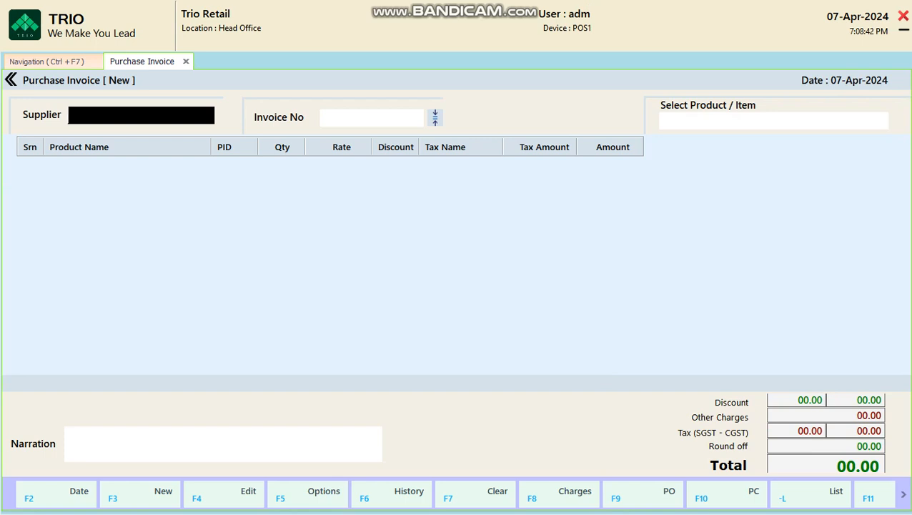
key(F3)
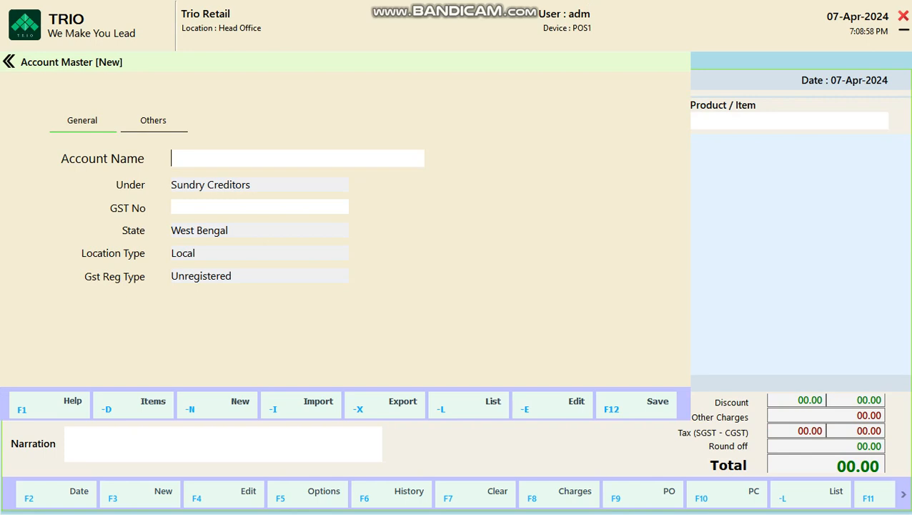
Step: Name the new account MASTER CANTEEN and enter its GST number
text(MASTER CANTEEMN)
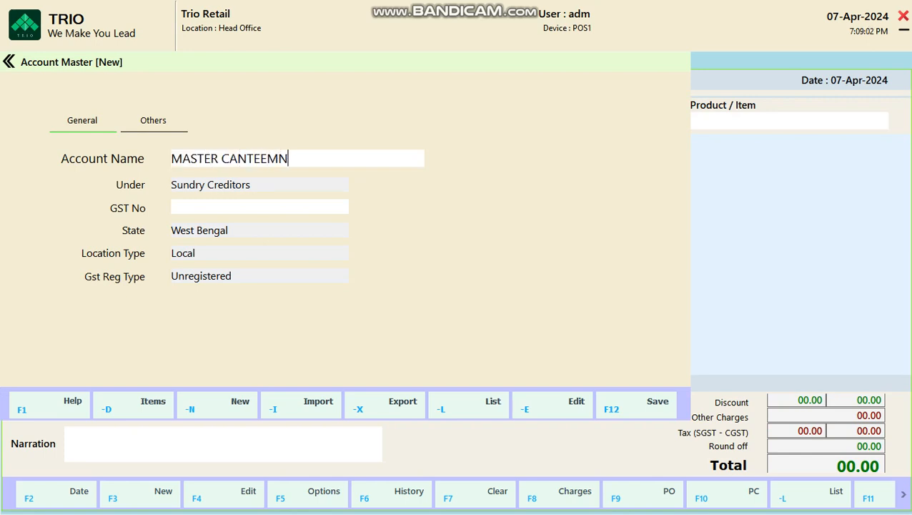
key(BackSpace)
key(BackSpace)
text(N)
click(172, 207)
text(18)
text(AAAAA)
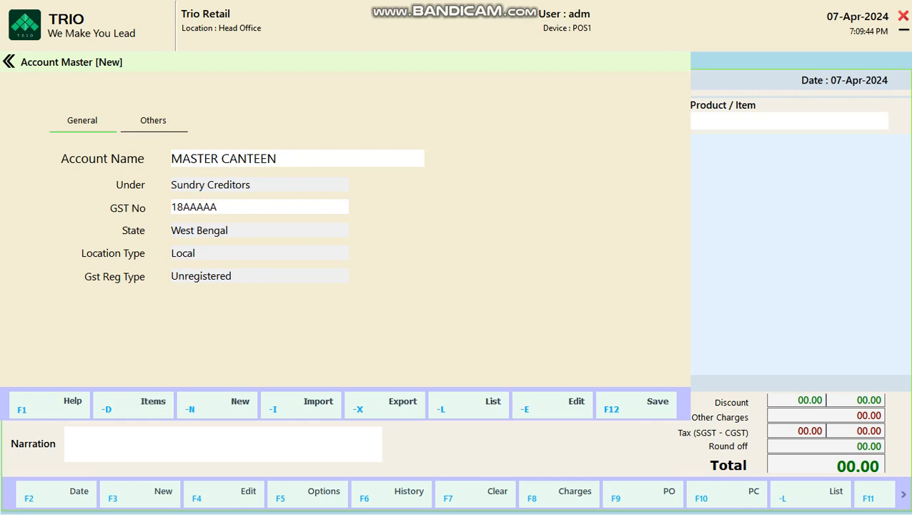
text(0000A1Z5)
Step: Set the account's state to Assam, making it INTERSTATE with Regular GST registration
key(Return)
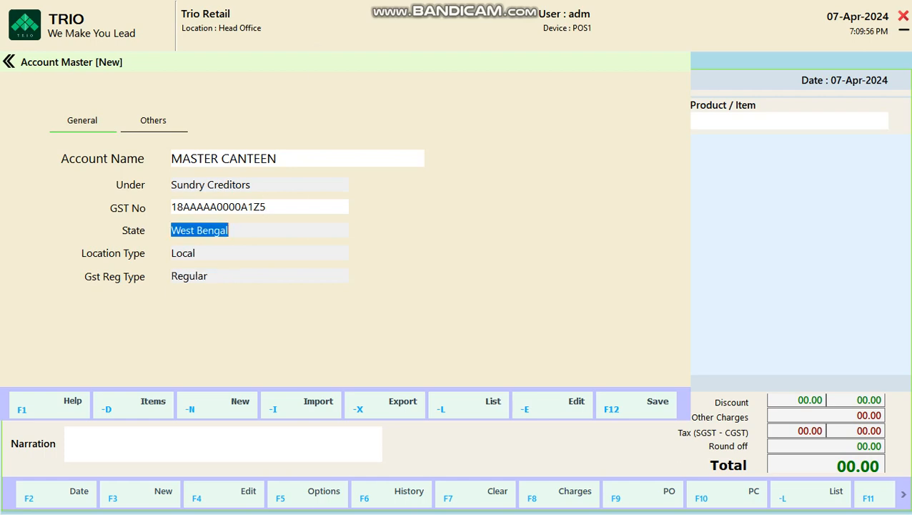
key(Return)
key(Down)
key(Down)
key(Down)
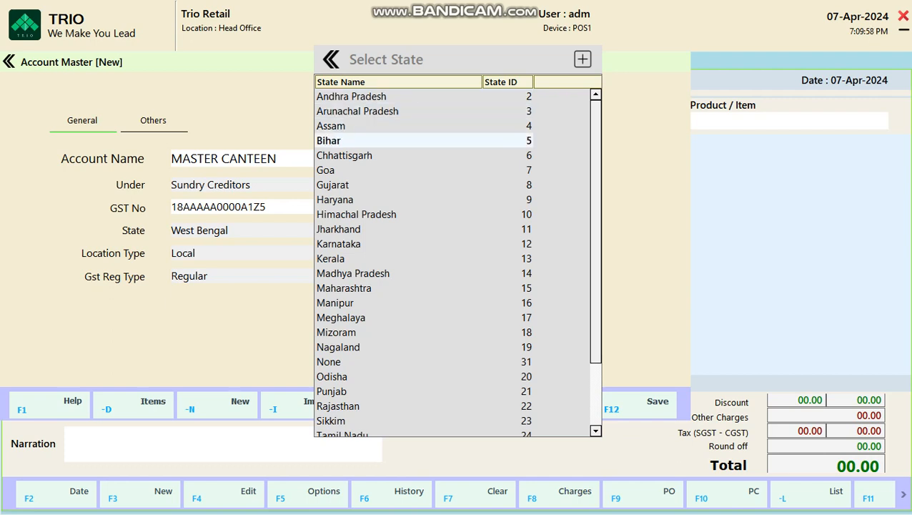
key(Up)
key(Return)
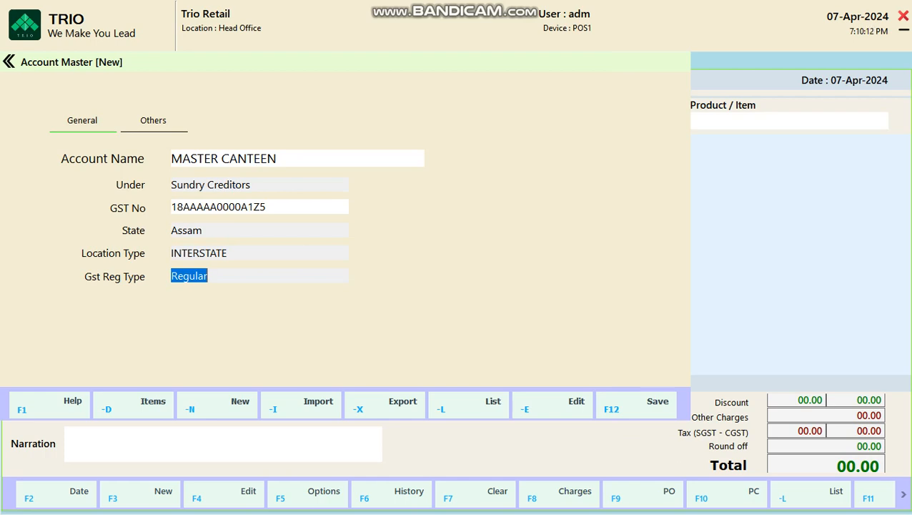
Step: Under Others, enter address JHALUKBADI, city Durgapur and the supplier's phone number
click(153, 121)
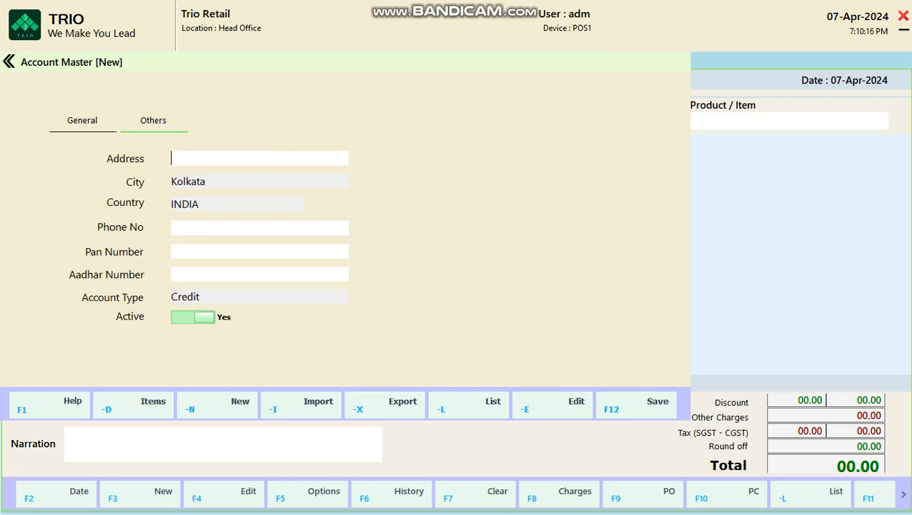
text(JHALUKBADI)
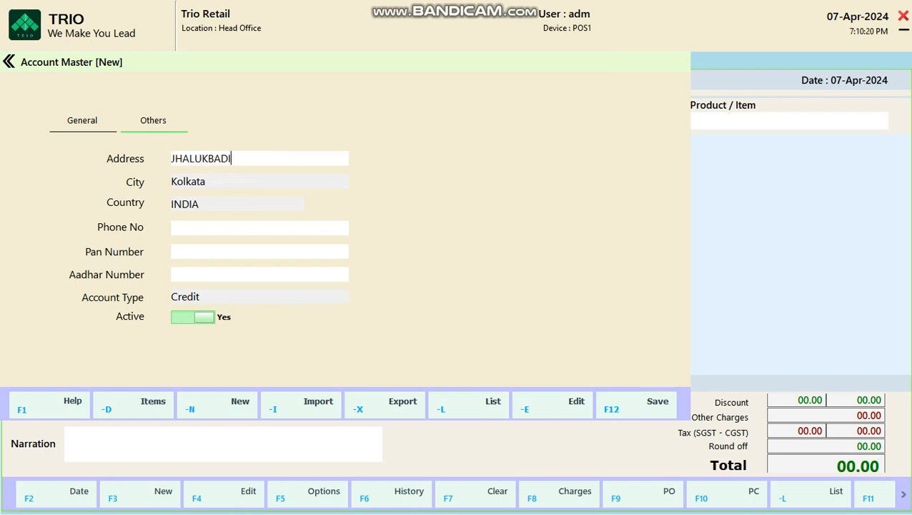
key(Tab)
key(Return)
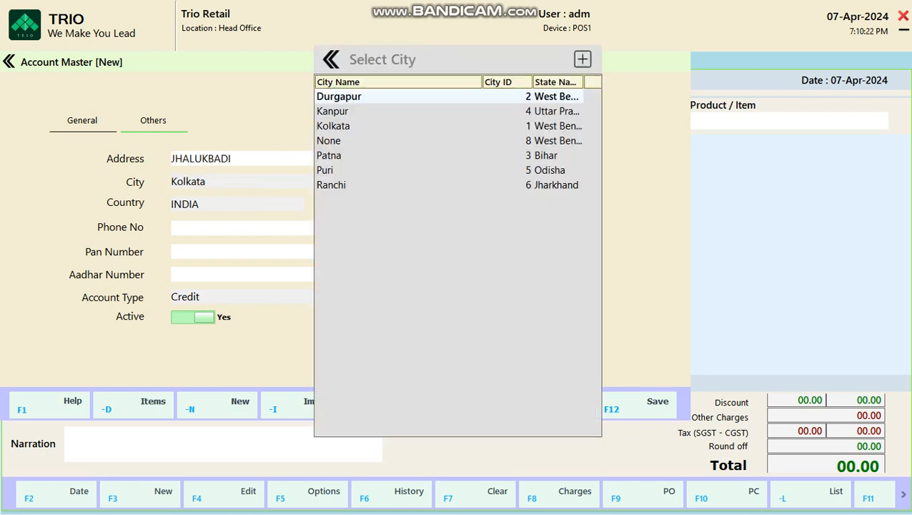
key(Down)
key(Down)
key(Down)
key(Down)
key(Down)
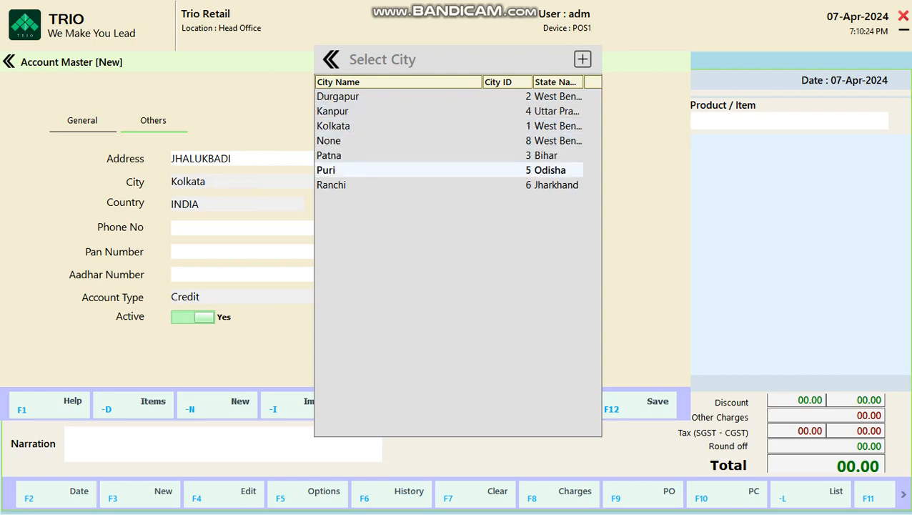
key(Down)
key(Up)
key(Up)
key(Up)
key(Up)
key(Up)
key(Up)
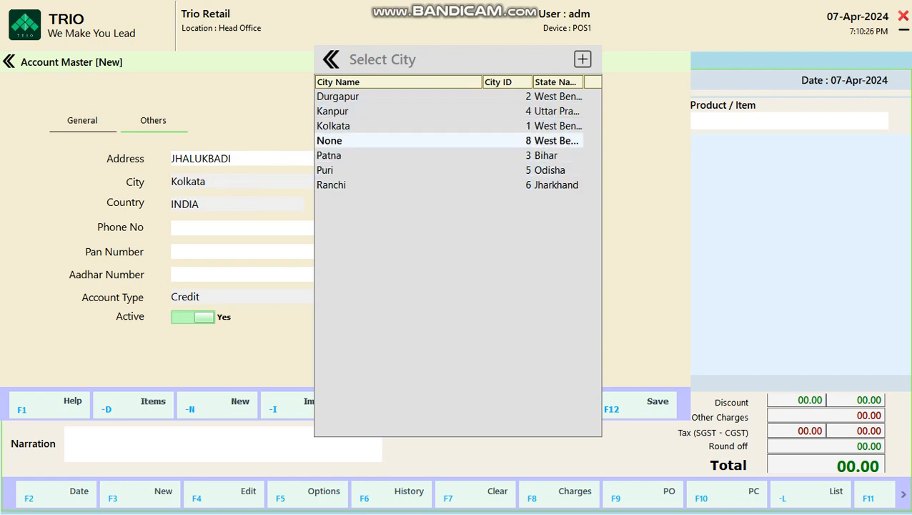
key(Down)
key(Down)
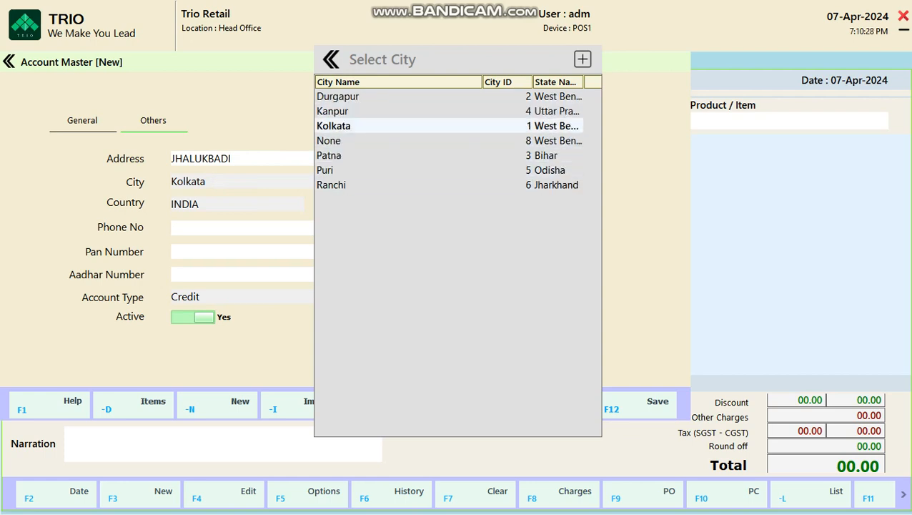
key(Return)
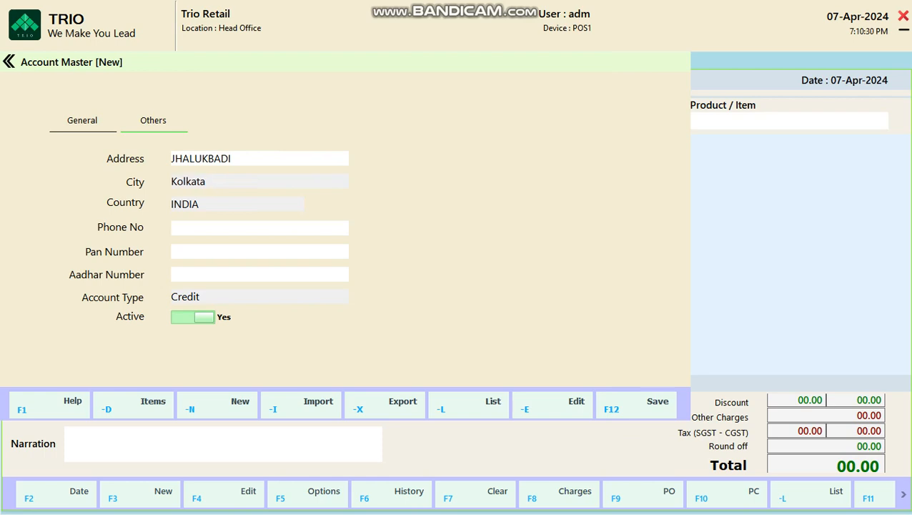
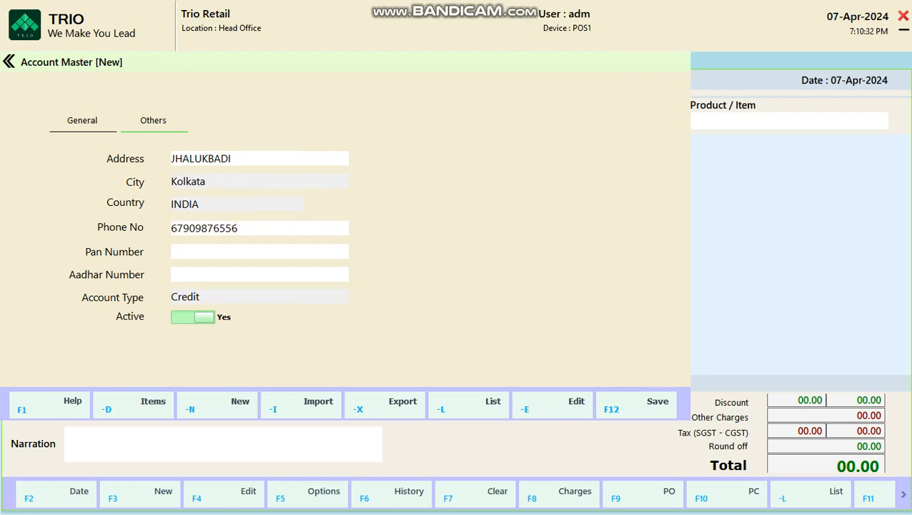
key(shift+Tab)
key(Return)
key(Return)
Step: Save the MASTER CANTEEN account with F12 and confirm with Yes
key(F12)
click(636, 405)
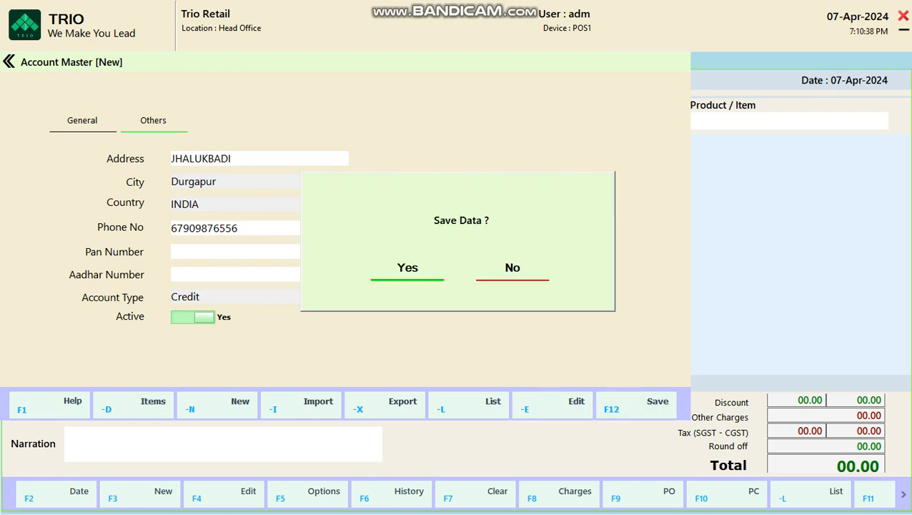
click(406, 268)
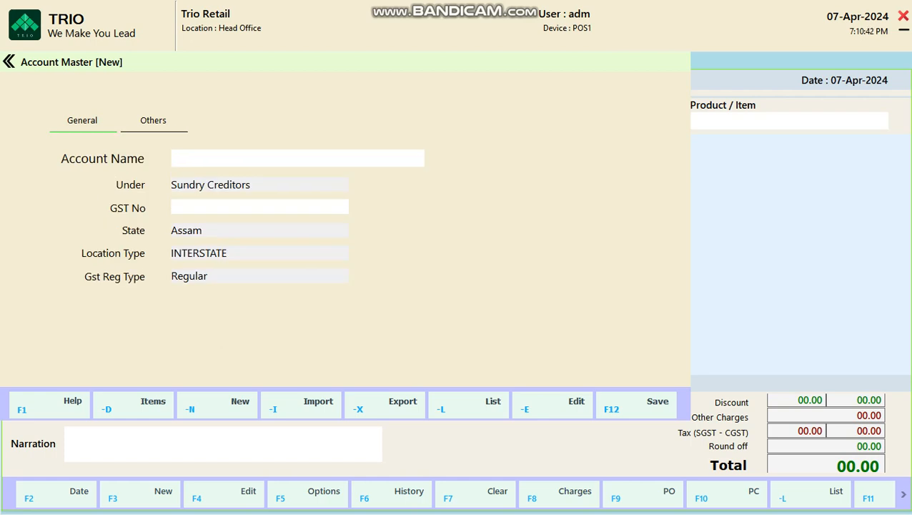
Step: Close Account Master and choose MASTER CANTEEN as the invoice supplier
key(Escape)
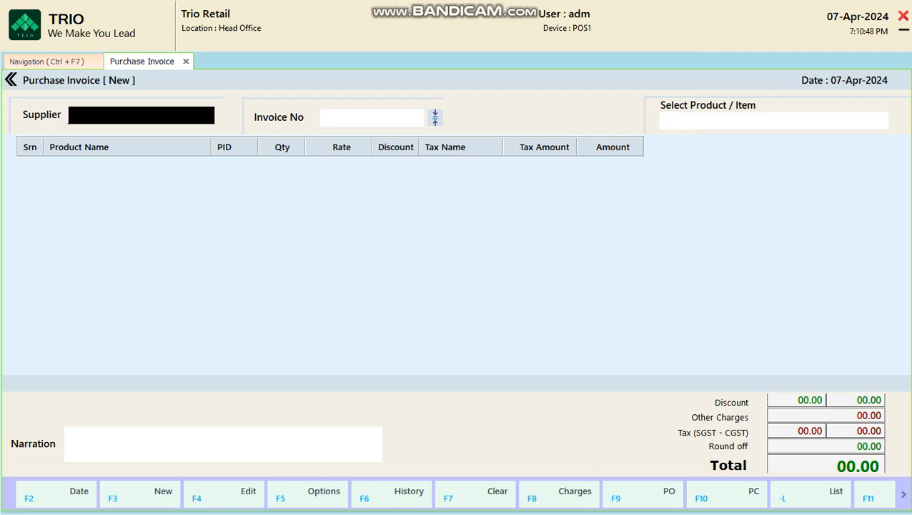
key(Return)
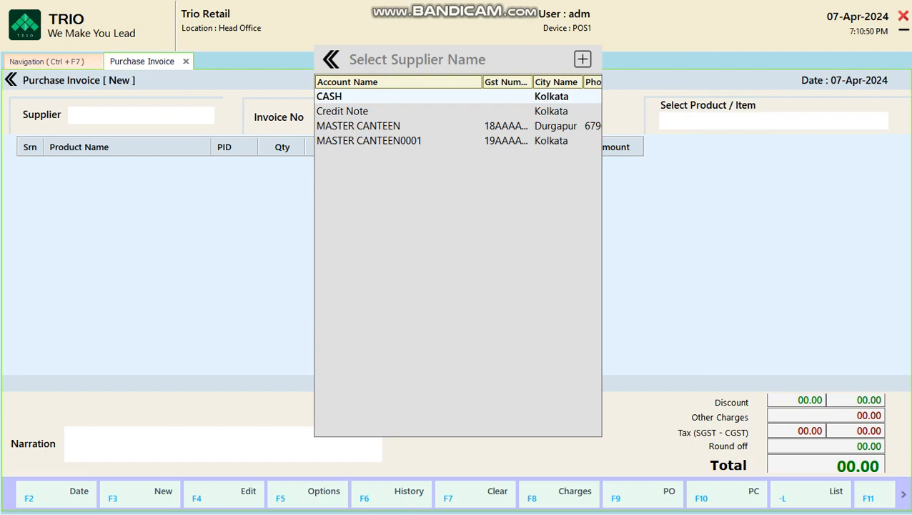
key(Down)
key(Down)
key(Return)
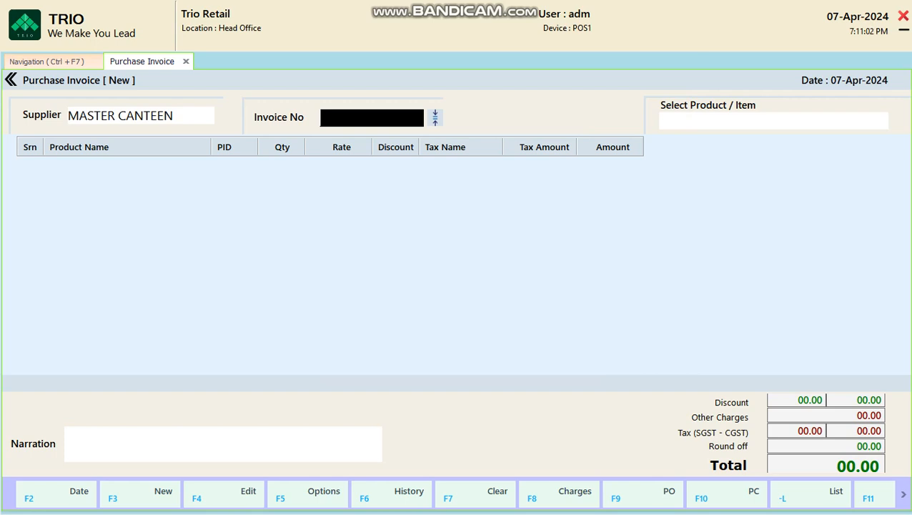
Step: Enter invoice number DEMO001 and leave the invoice amount empty
text(DEMO))
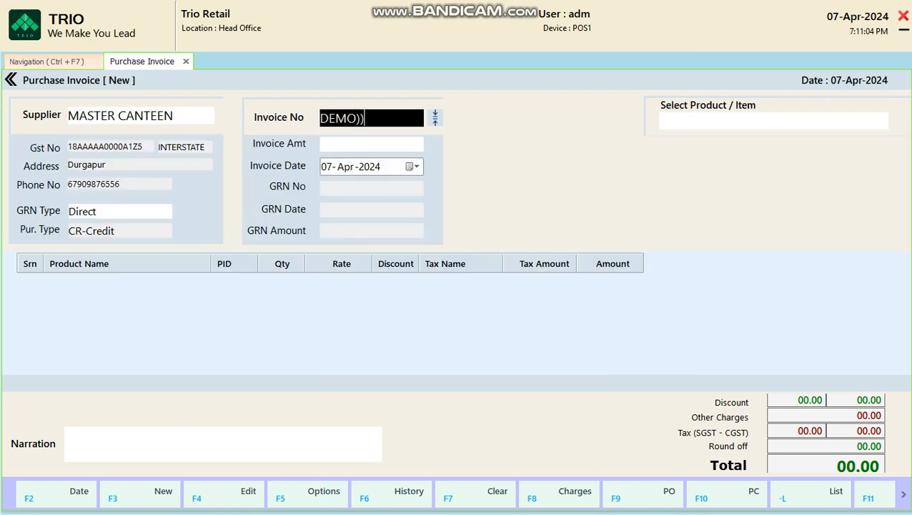
key(BackSpace)
text(001)
key(Return)
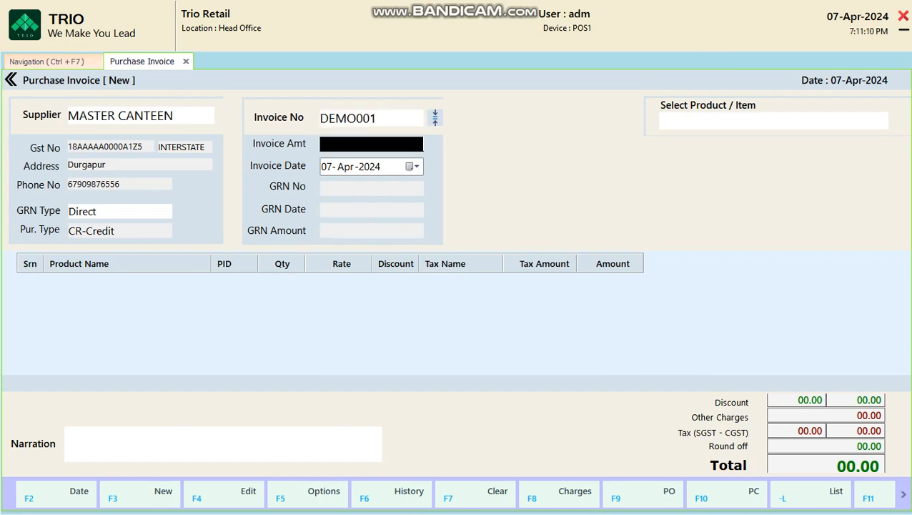
text(900)
key(BackSpace)
key(BackSpace)
key(BackSpace)
key(Return)
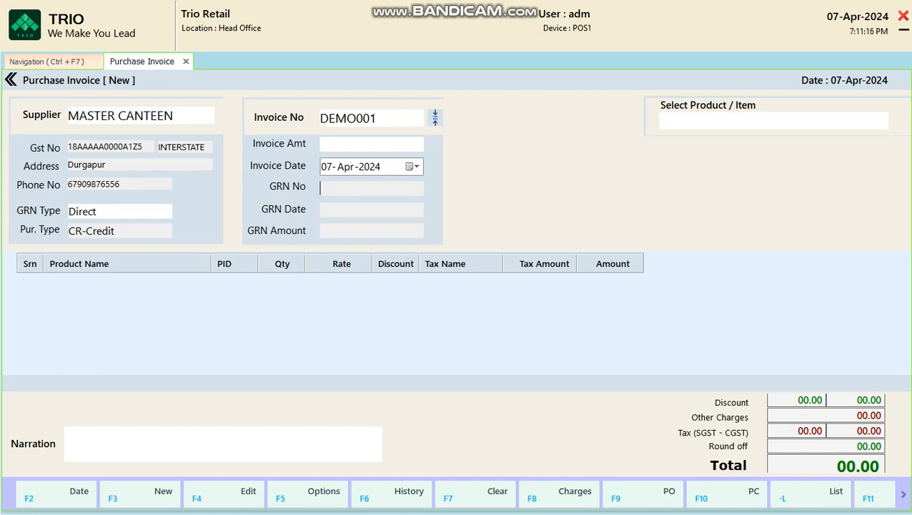
key(Return)
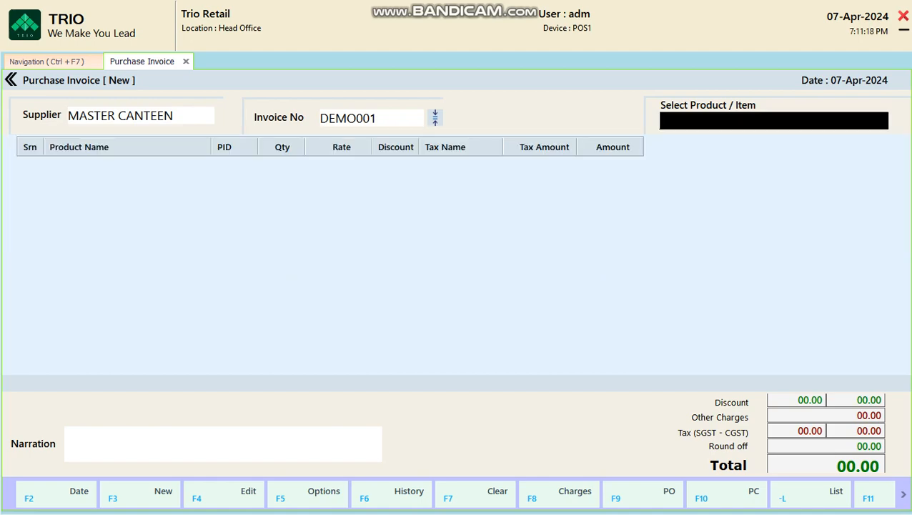
Step: Select HIMALAYA BODY LOTION 100ML from the product list for the invoice line
key(Return)
key(Down)
key(Down)
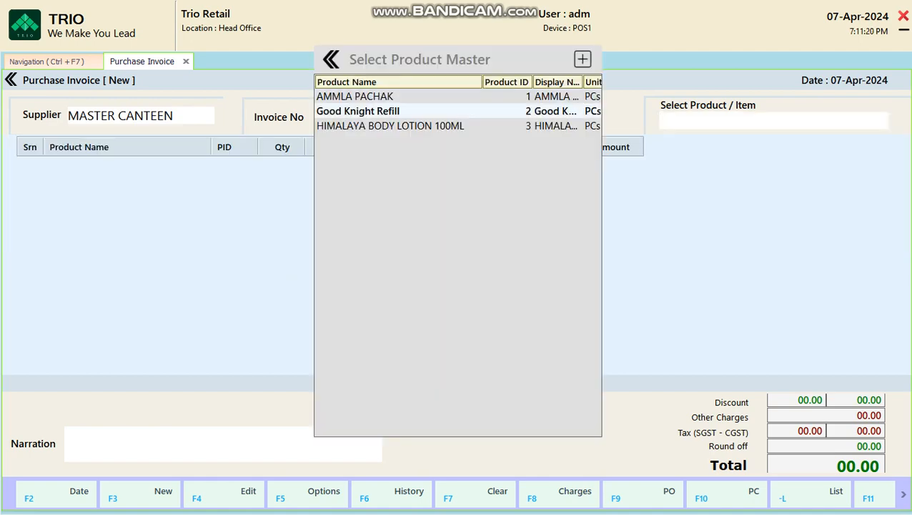
key(Return)
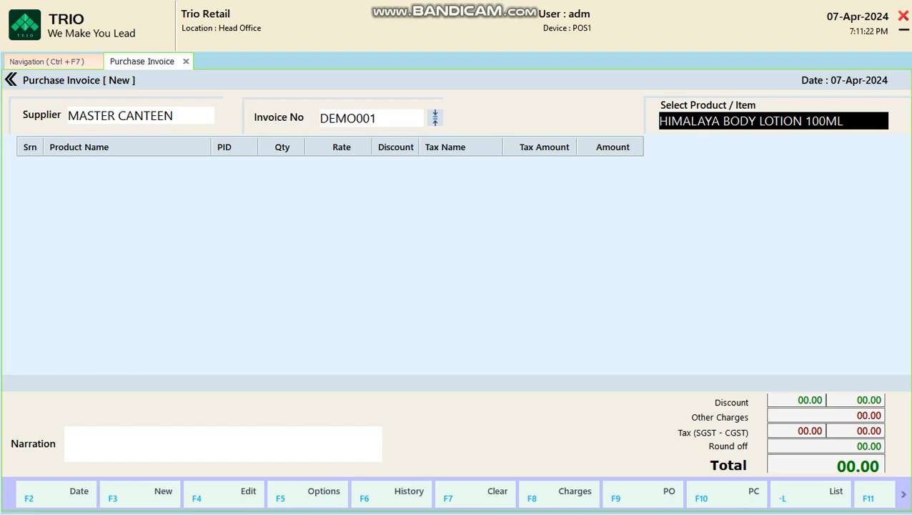
key(Return)
key(Down)
key(Down)
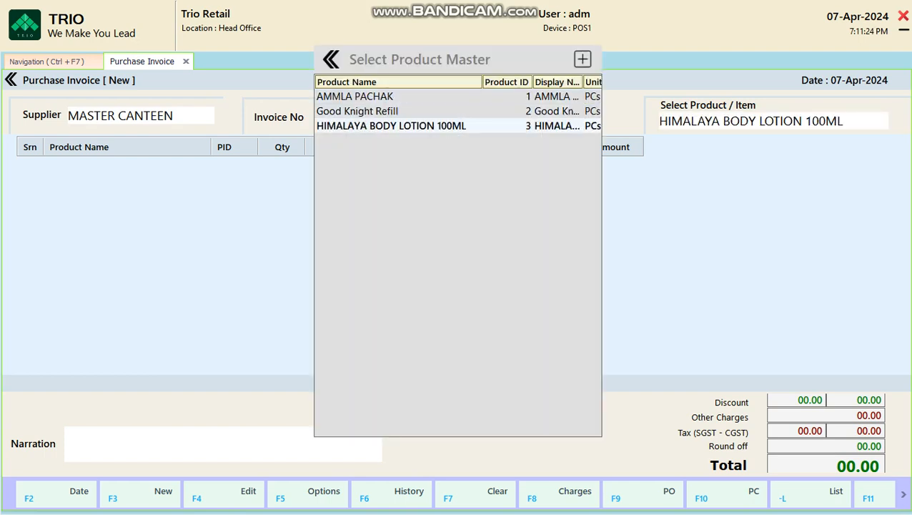
key(Return)
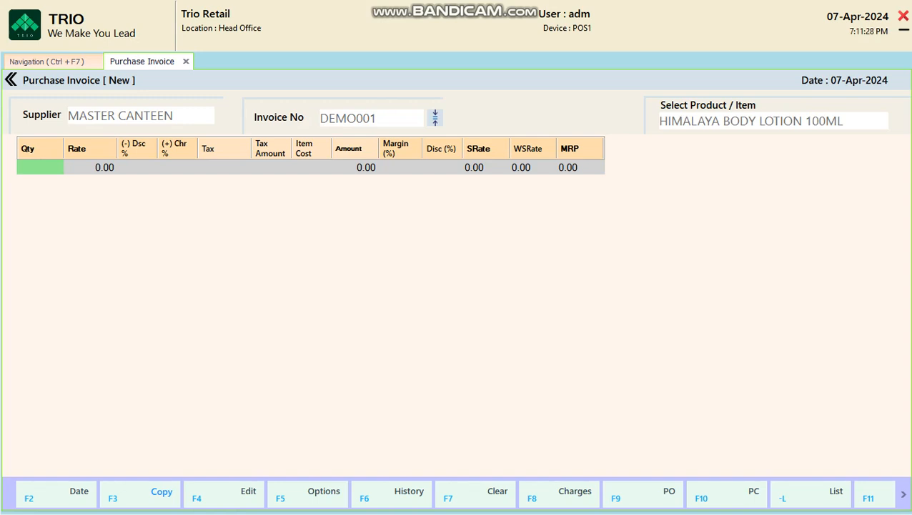
Step: Enter quantity 20 and rate 80 for the lotion, giving 18% GST and amount 1,888.00
text(10)
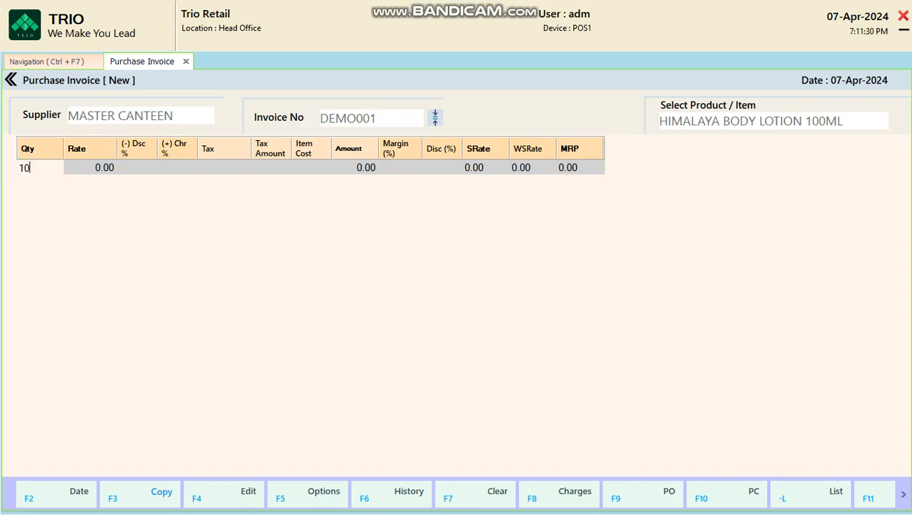
key(BackSpace)
key(BackSpace)
text(20)
key(Return)
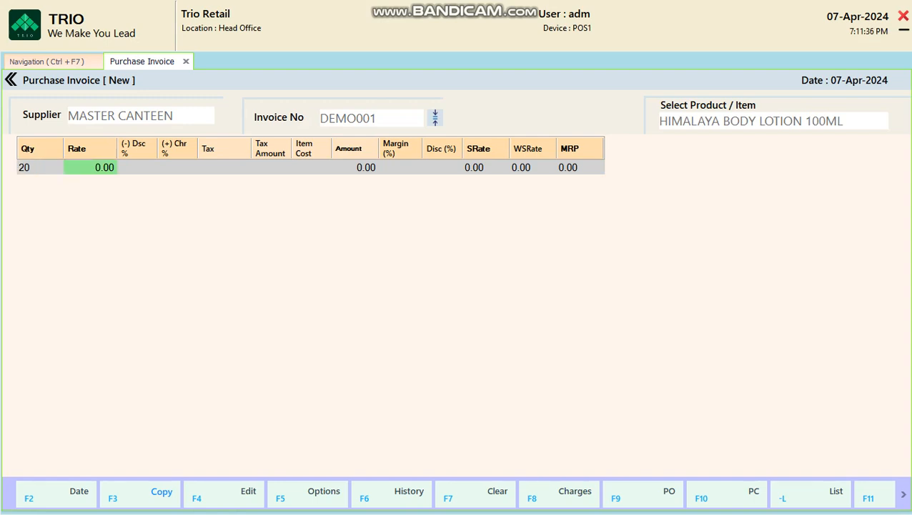
text(80)
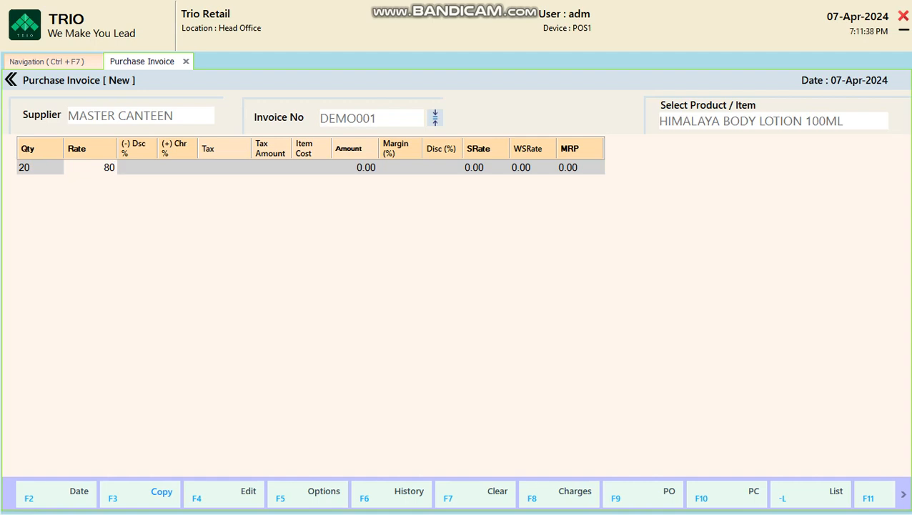
key(Return)
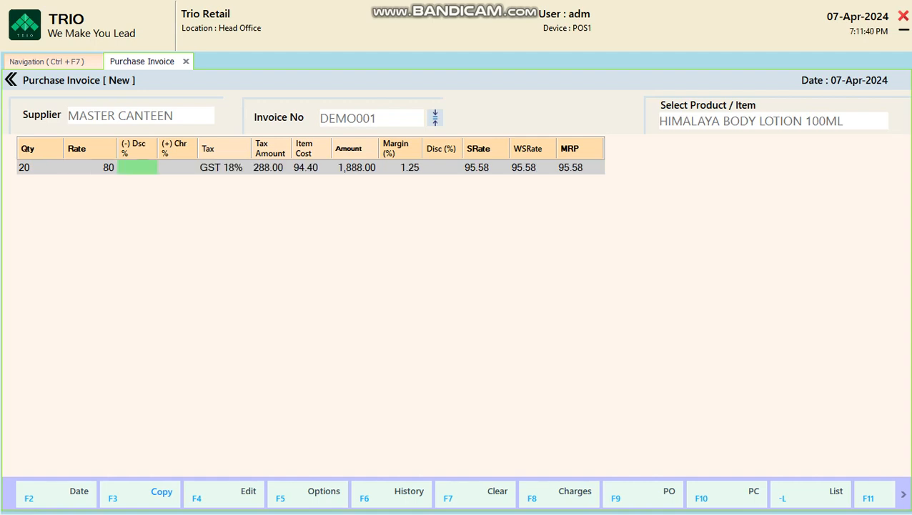
key(Left)
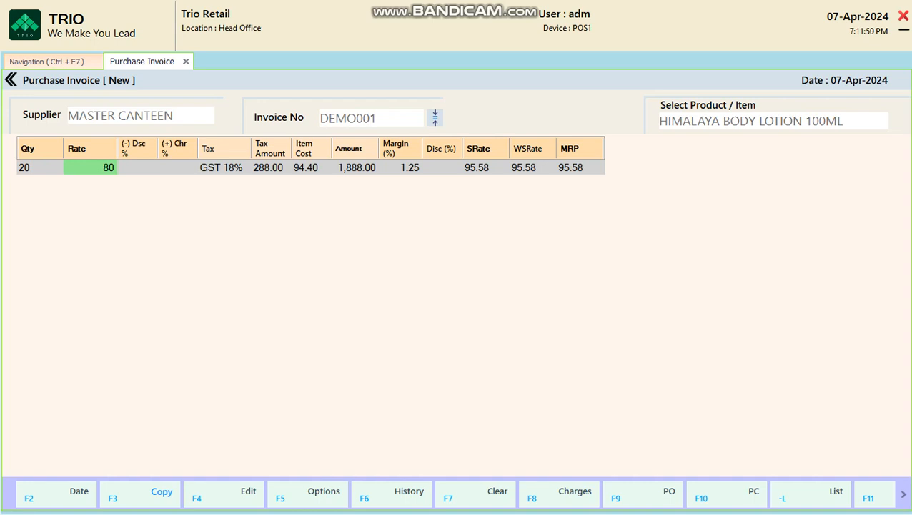
Step: Accept the lotion line with item cost 94.40, margin 1.25% and selling, wholesale and MRP rates 95.58
click(311, 167)
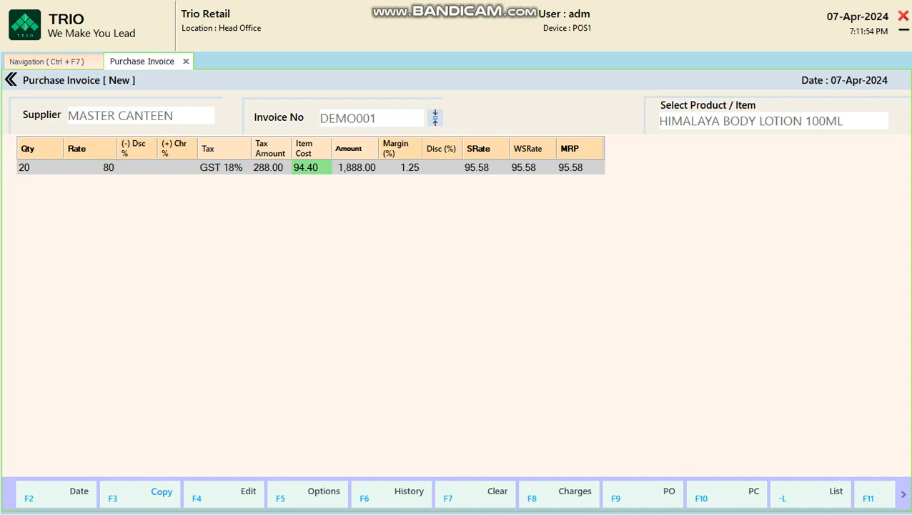
click(90, 167)
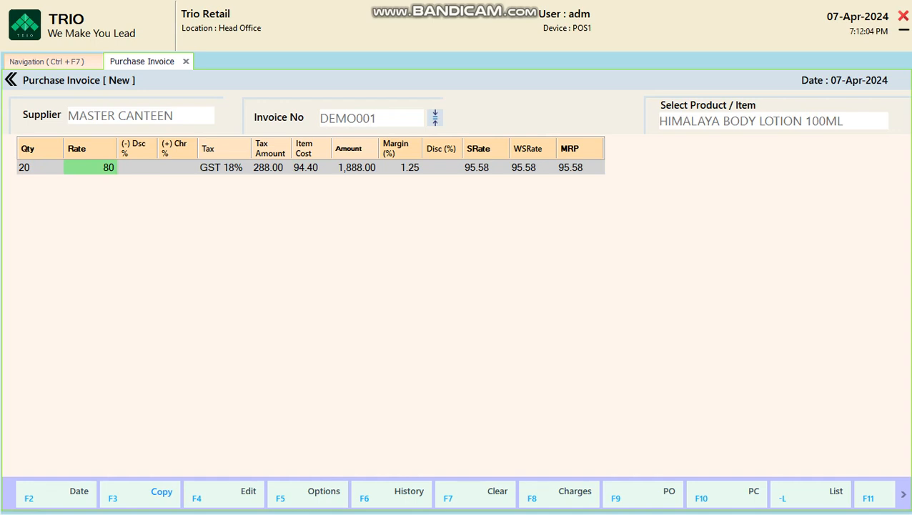
click(311, 167)
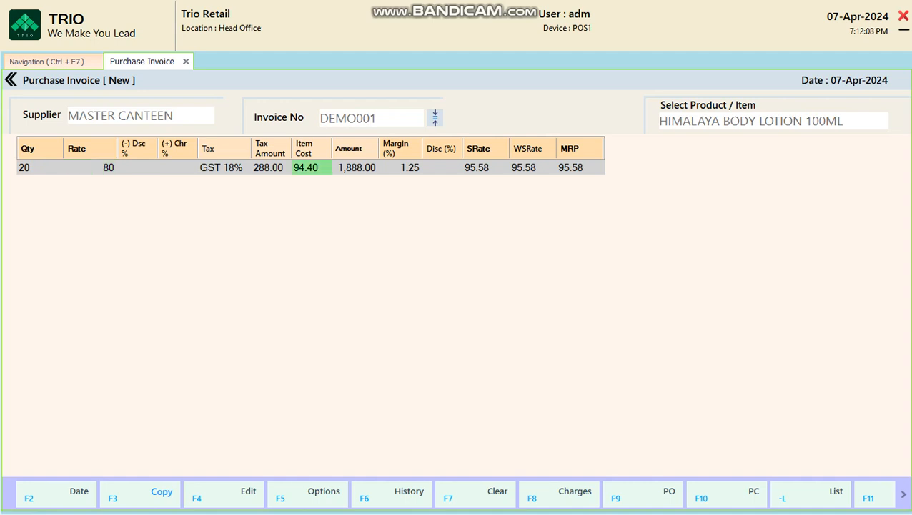
click(400, 168)
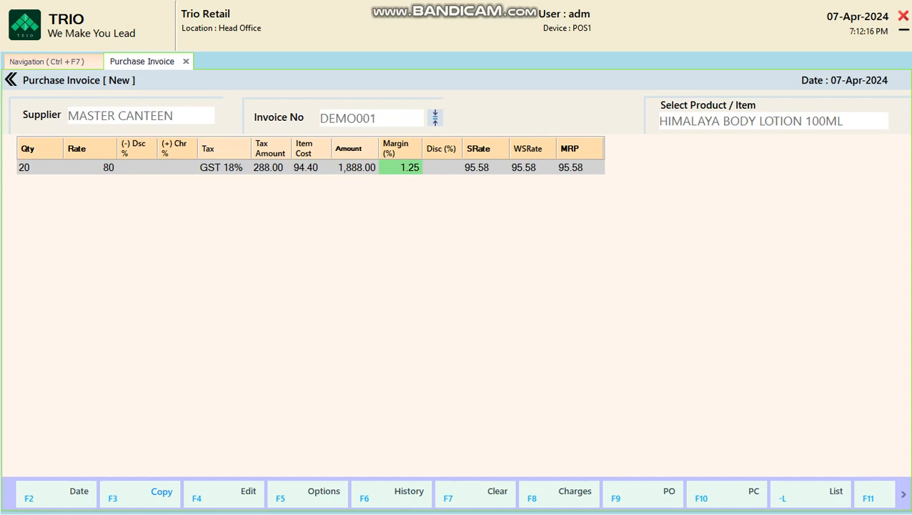
key(Return)
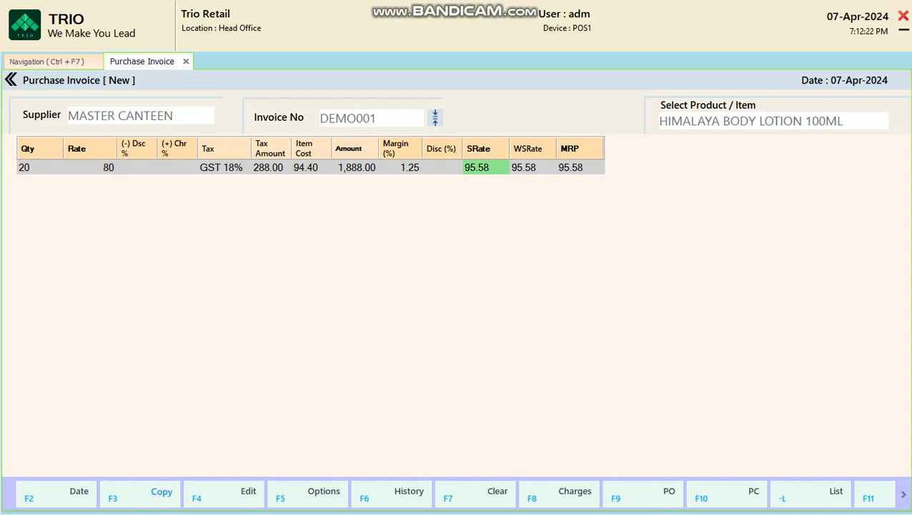
key(Return)
key(Return)
key(Return)
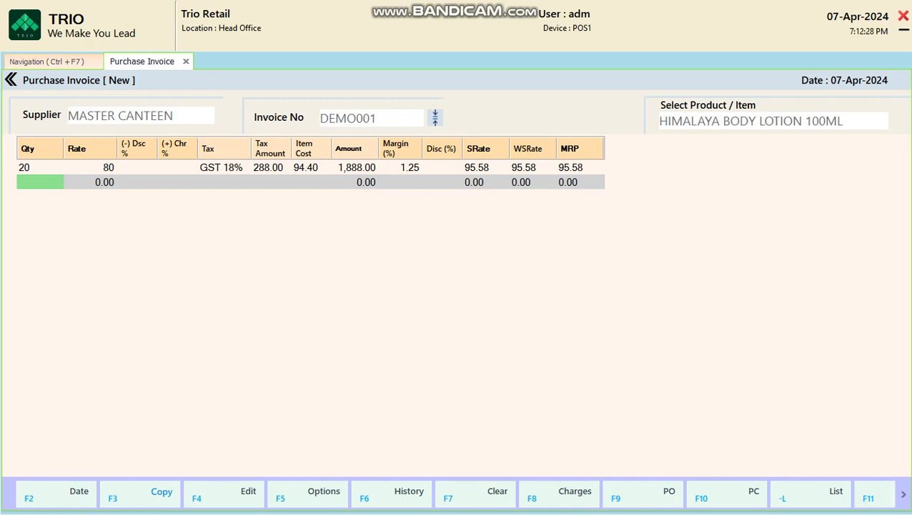
Step: Add the HIMALAYA BODY LOTION 100ML line (20 at 80) to invoice DEMO001, totalling 1,888.00
click(904, 494)
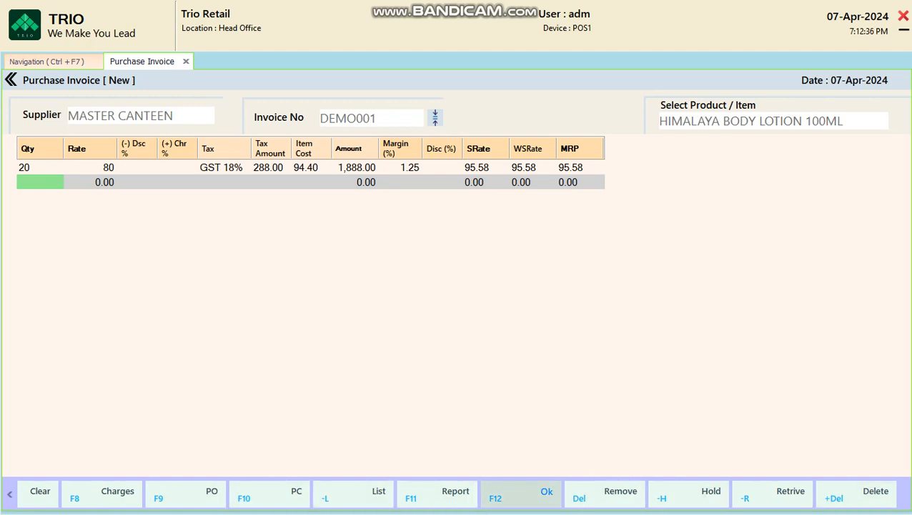
click(522, 492)
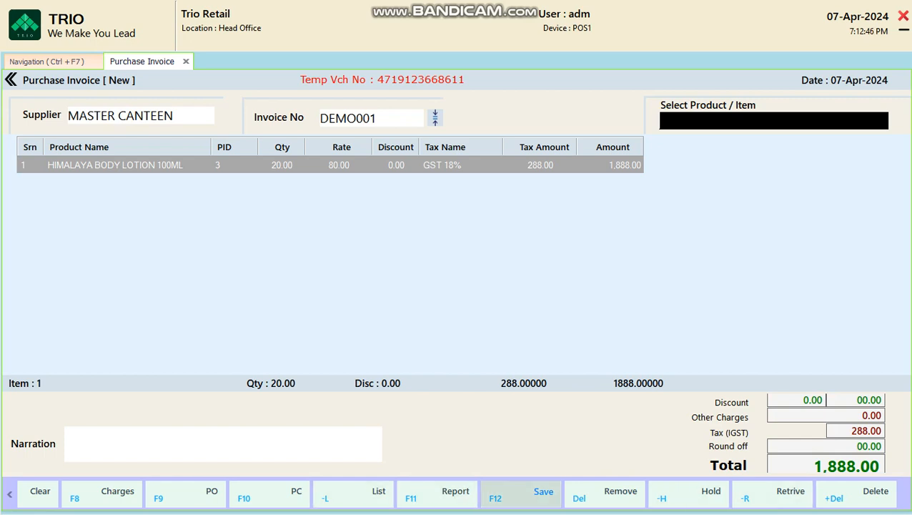
Step: Save invoice DEMO001 with F12, confirming the save and declining the print preview
key(F12)
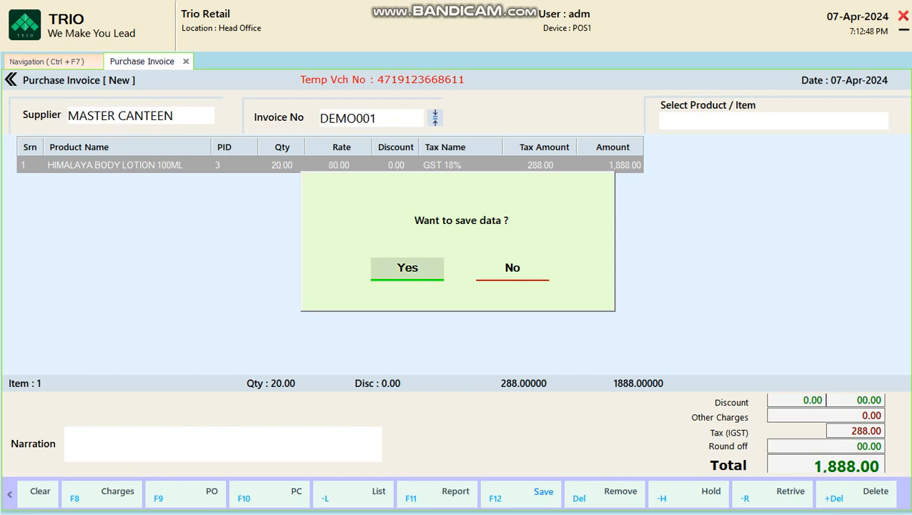
key(Return)
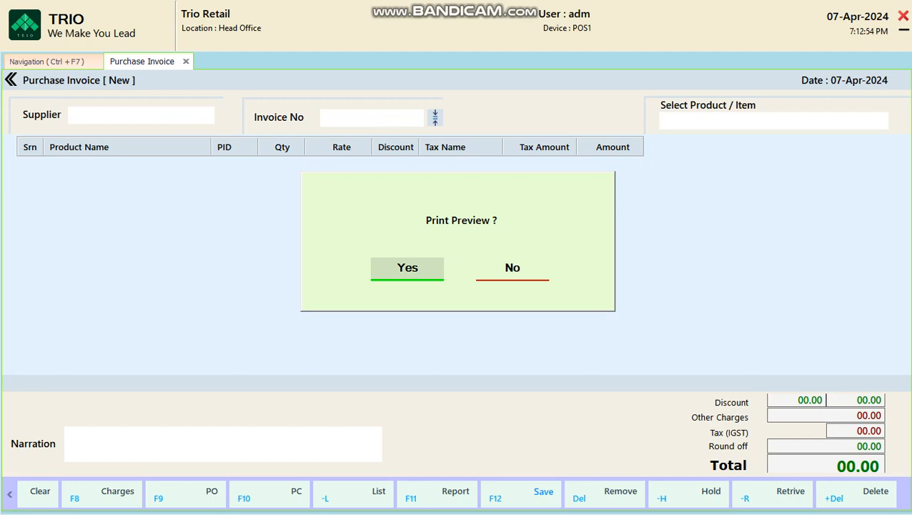
key(Right)
key(Return)
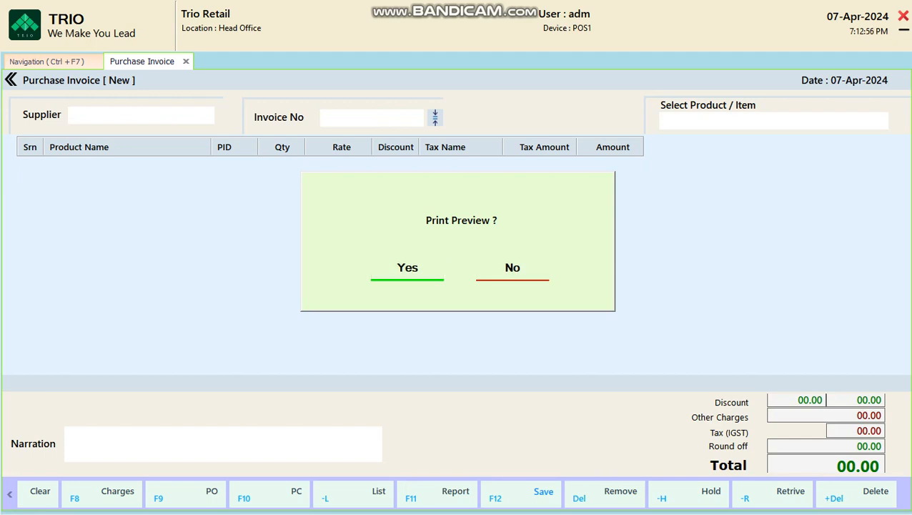
key(Right)
key(Right)
key(Return)
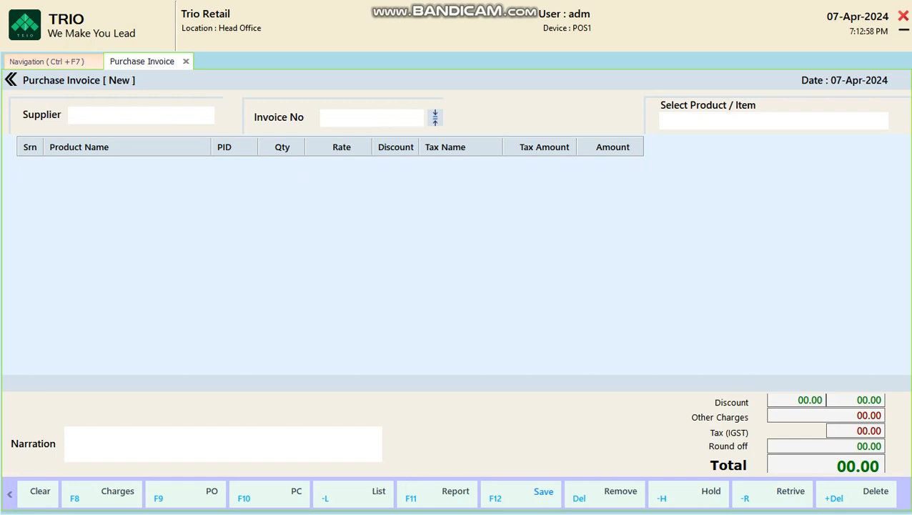
Step: Decline barcode printing and close the Purchase Invoice tab, back to Purchase Management
key(Return)
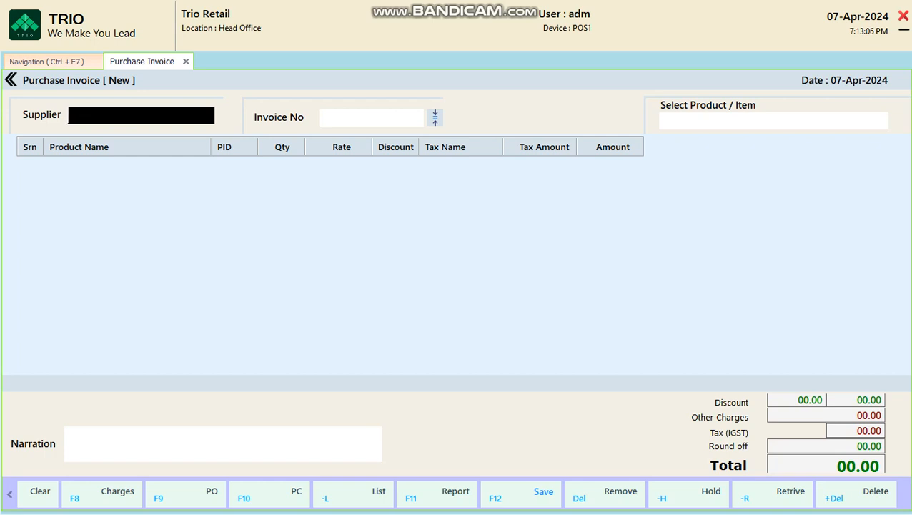
key(Escape)
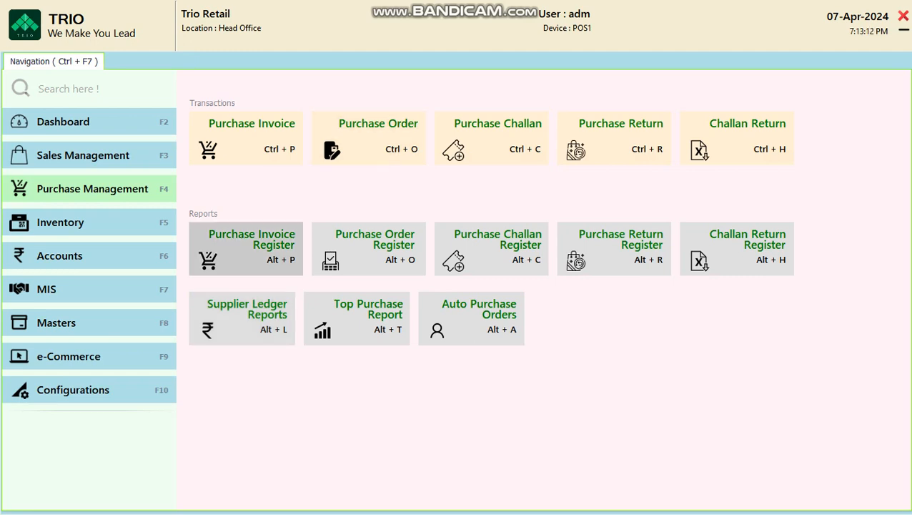
Step: Open the Purchase Register with Alt+P and reopen invoice DEMO001 from MASTER CANTEEN, amount 1888.00
key(alt+p)
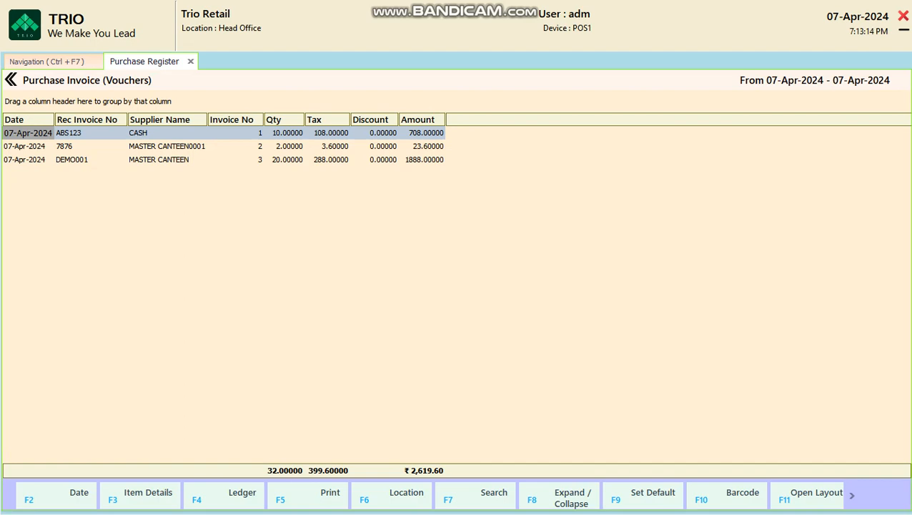
click(91, 160)
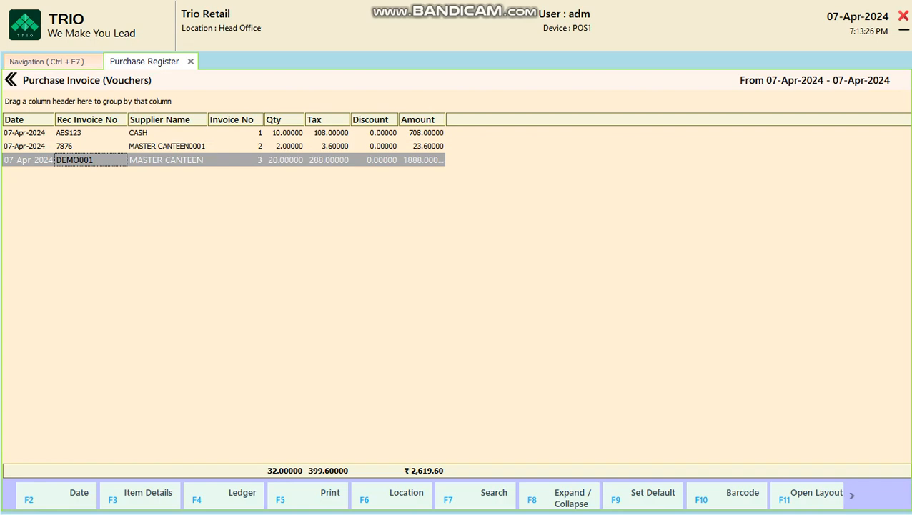
key(Return)
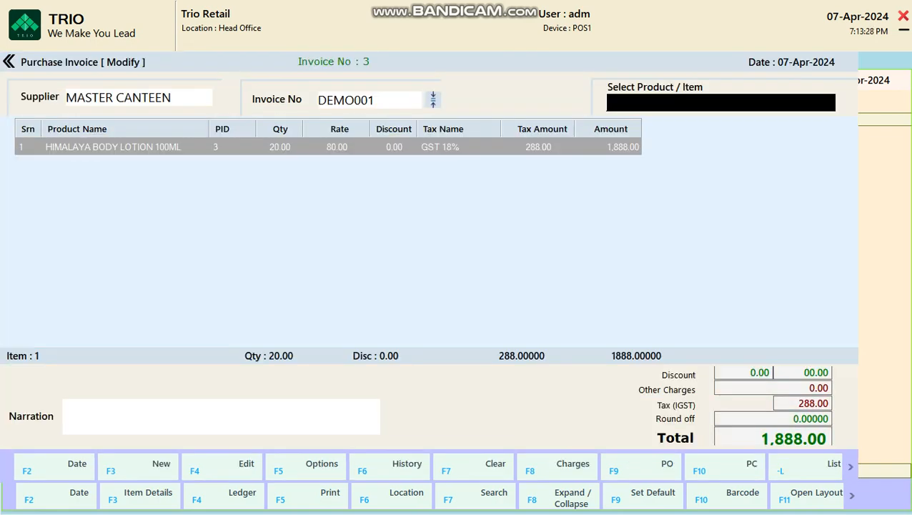